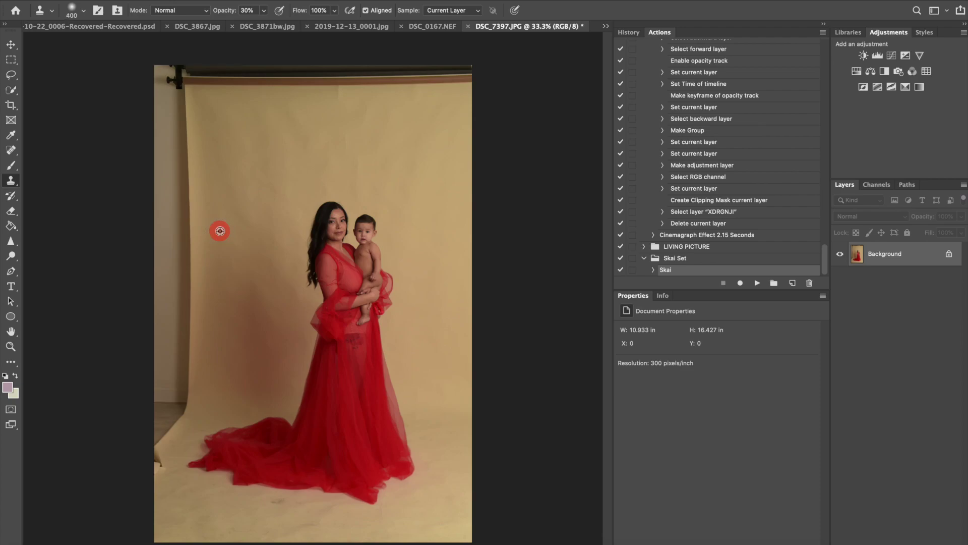
- Clone clean beige backdrop over the dark left wall strip and the top stand bar
left_click_drag(220, 230, 183, 264)
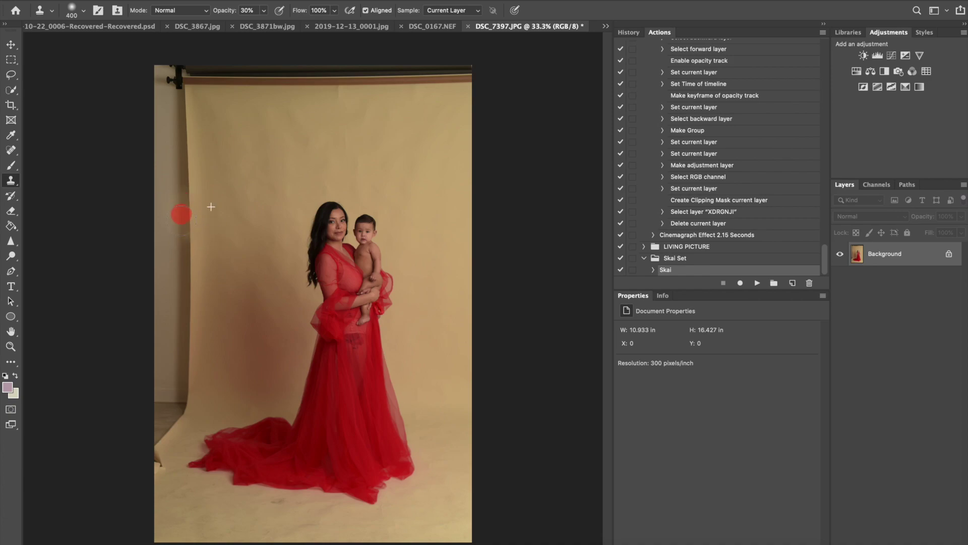
mouse_move(184, 263)
left_mouse_down()
mouse_move(184, 302)
mouse_move(183, 232)
mouse_move(186, 250)
mouse_move(156, 259)
mouse_move(156, 225)
mouse_move(180, 195)
mouse_move(189, 139)
mouse_move(177, 134)
mouse_move(161, 156)
mouse_move(177, 162)
mouse_move(158, 193)
mouse_move(205, 296)
mouse_move(187, 305)
mouse_move(185, 346)
mouse_move(154, 260)
mouse_move(242, 90)
mouse_move(231, 114)
mouse_move(195, 97)
mouse_move(216, 94)
mouse_move(164, 112)
mouse_move(189, 72)
mouse_move(201, 106)
mouse_move(199, 76)
mouse_move(381, 71)
mouse_move(356, 91)
mouse_move(374, 92)
mouse_move(335, 123)
mouse_move(417, 83)
mouse_move(471, 71)
left_mouse_up()
left_click_drag(196, 305, 204, 342)
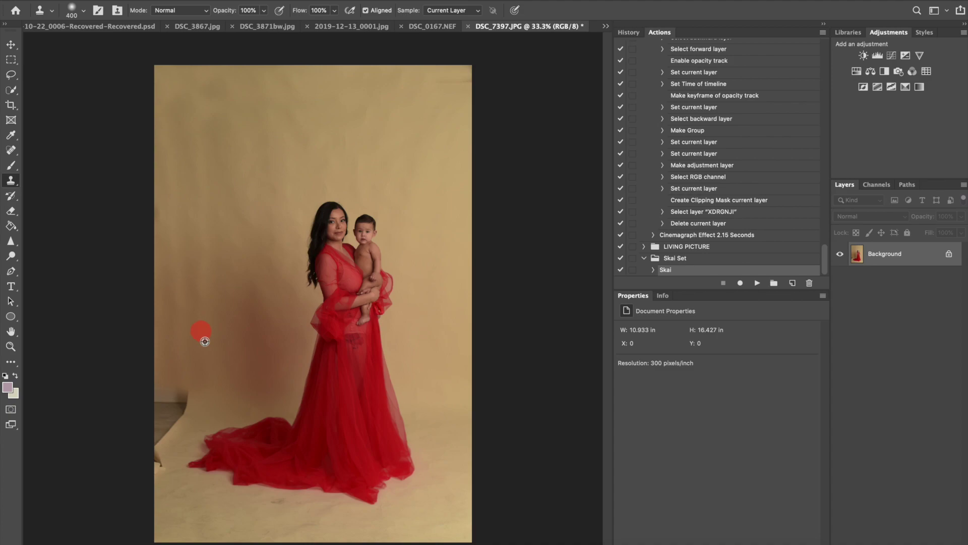
- Clone clean backdrop down the left side to cover the lower-left fold
left_click_drag(180, 381, 179, 393)
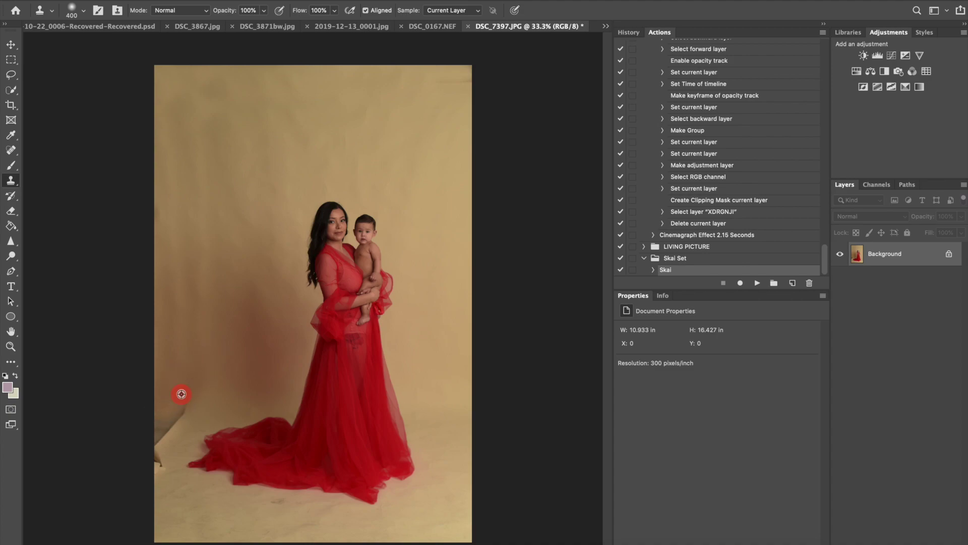
left_click_drag(204, 357, 162, 432)
left_click(180, 502, "alt")
mouse_move(151, 466)
left_mouse_down()
mouse_move(149, 403)
mouse_move(168, 425)
mouse_move(162, 437)
mouse_move(137, 422)
mouse_move(218, 325)
left_mouse_up()
left_click(197, 369, "alt")
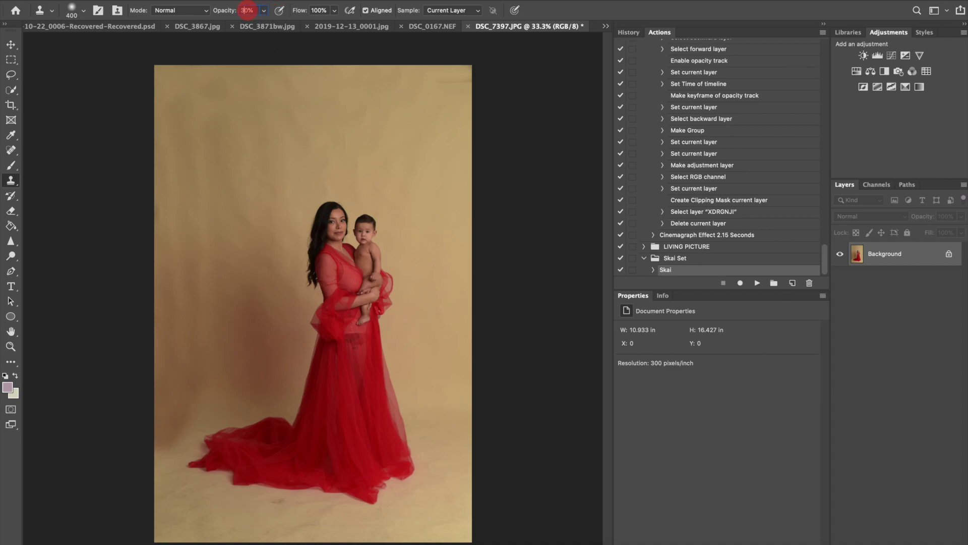
- Clone over floor blemishes beside the train and left-background blotches, shrinking the brush to 300
mouse_move(198, 512)
left_mouse_down()
mouse_move(266, 506)
mouse_move(268, 522)
mouse_move(411, 501)
left_mouse_up()
left_click_drag(438, 518, 424, 518)
mouse_move(187, 391)
left_mouse_down()
mouse_move(184, 378)
mouse_move(214, 353)
left_mouse_up()
mouse_move(211, 282)
left_mouse_down()
mouse_move(190, 265)
mouse_move(177, 280)
mouse_move(245, 253)
mouse_move(216, 283)
mouse_move(246, 268)
mouse_move(172, 281)
mouse_move(164, 298)
mouse_move(244, 171)
mouse_move(218, 160)
mouse_move(196, 192)
mouse_move(247, 192)
mouse_move(257, 134)
mouse_move(285, 113)
mouse_move(237, 212)
mouse_move(227, 162)
mouse_move(214, 255)
mouse_move(183, 257)
mouse_move(221, 309)
mouse_move(253, 294)
mouse_move(220, 227)
mouse_move(265, 254)
mouse_move(260, 331)
left_mouse_up()
left_click(246, 205, "alt")
left_click(269, 241)
left_click(233, 215, "alt")
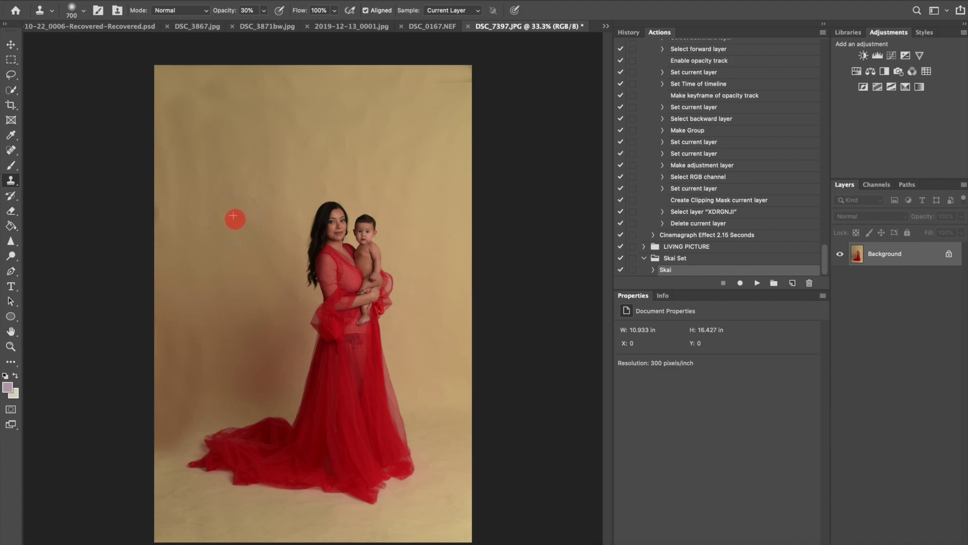
mouse_move(234, 303)
left_mouse_down()
mouse_move(175, 334)
mouse_move(221, 279)
mouse_move(204, 350)
mouse_move(180, 382)
mouse_move(205, 352)
mouse_move(250, 363)
mouse_move(269, 347)
mouse_move(259, 276)
mouse_move(245, 330)
mouse_move(252, 225)
mouse_move(223, 367)
mouse_move(164, 421)
mouse_move(141, 465)
mouse_move(190, 400)
mouse_move(157, 419)
mouse_move(227, 449)
mouse_move(255, 519)
mouse_move(176, 517)
mouse_move(338, 462)
mouse_move(313, 401)
mouse_move(236, 525)
mouse_move(223, 513)
mouse_move(166, 504)
mouse_move(183, 491)
mouse_move(173, 514)
mouse_move(191, 516)
mouse_move(213, 338)
left_mouse_up()
key("bracketleft")
key("bracketleft")
key("bracketleft")
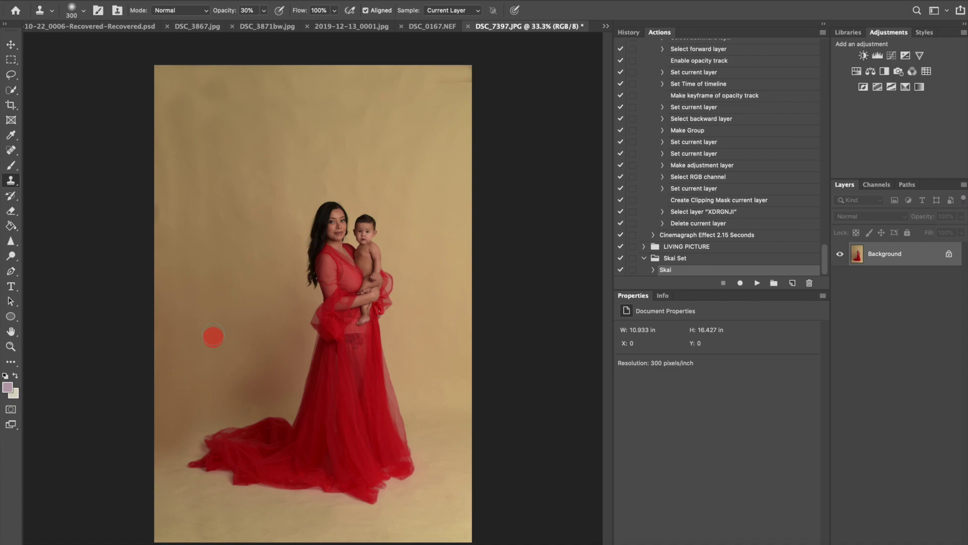
- Crop to 5:7 with the top-left and top-right corners pulled in tighter
left_click(11, 105)
left_click(227, 147)
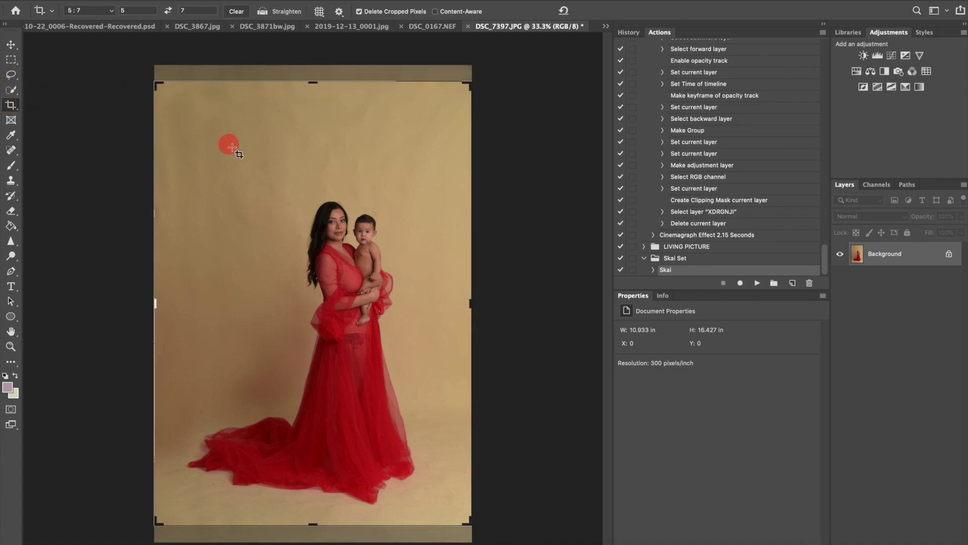
mouse_move(233, 149)
left_mouse_down()
mouse_move(297, 212)
mouse_move(288, 180)
left_mouse_up()
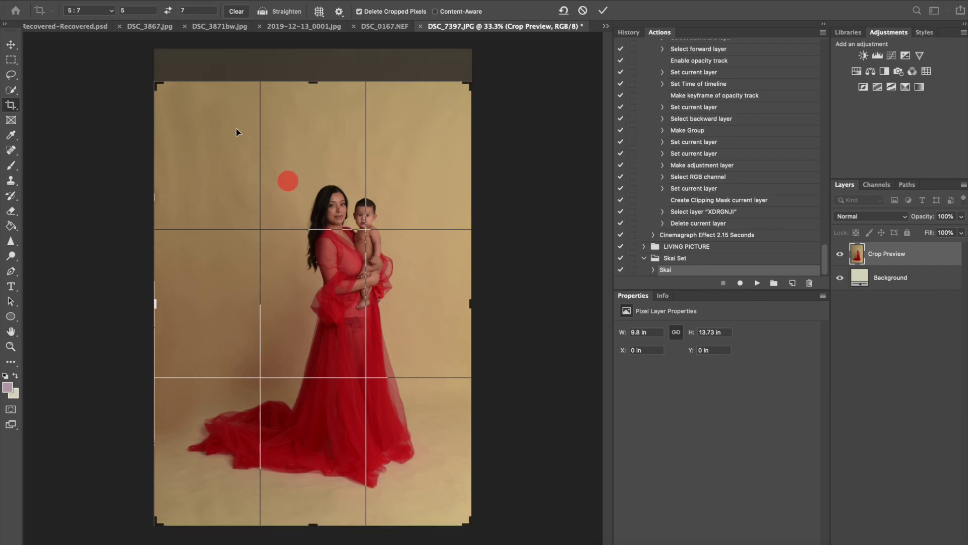
left_click_drag(156, 82, 169, 101)
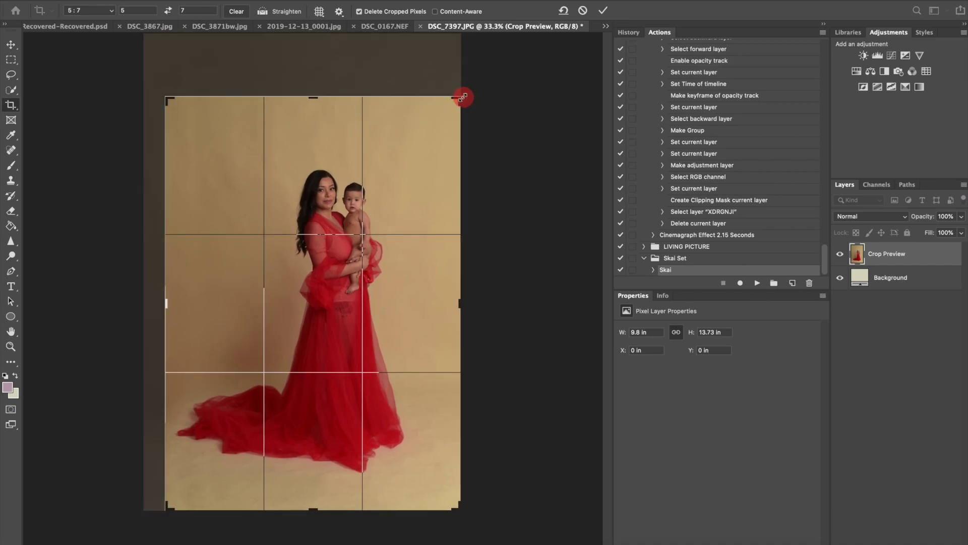
left_click_drag(460, 98, 460, 102)
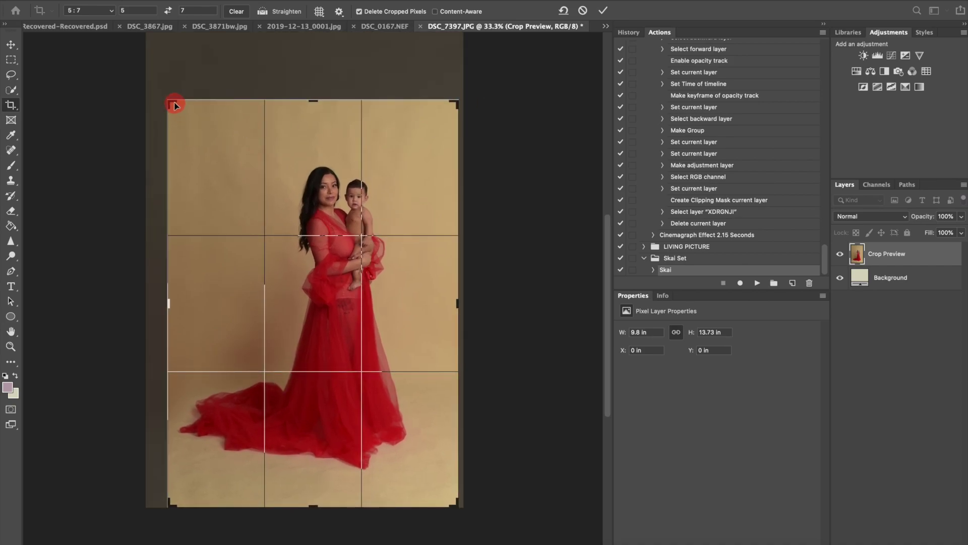
left_click_drag(175, 104, 175, 107)
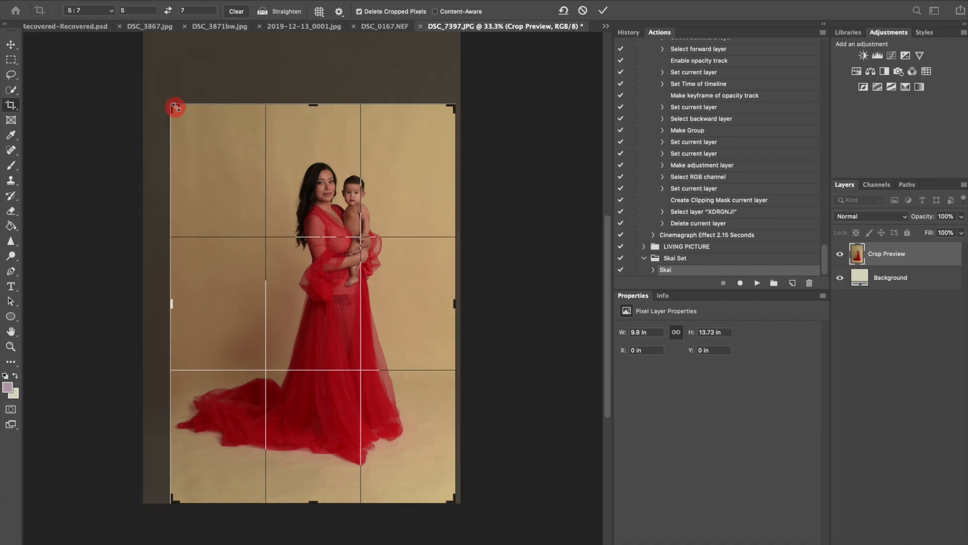
key("Return")
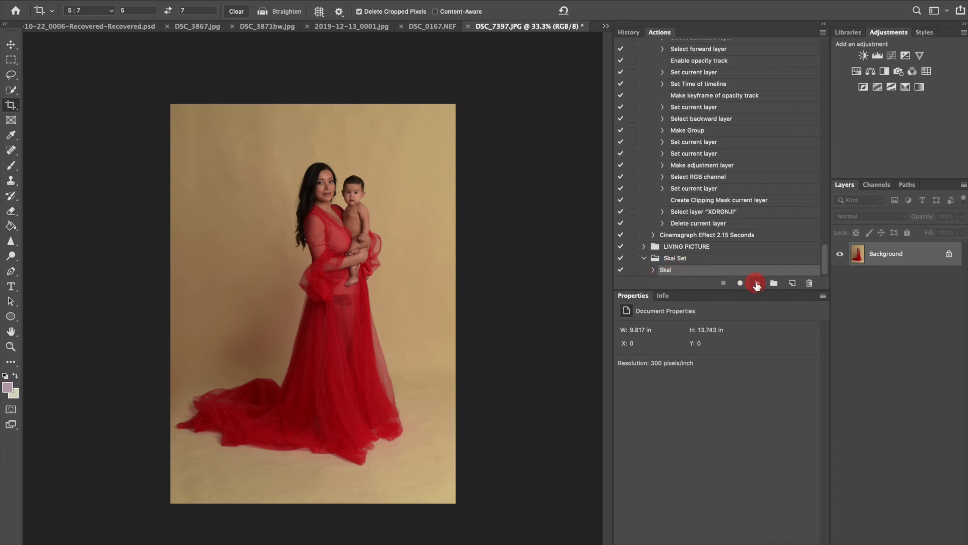
- Run the Skai action and change the Gradient Map layer's opacity
left_click(757, 284)
left_click(928, 324)
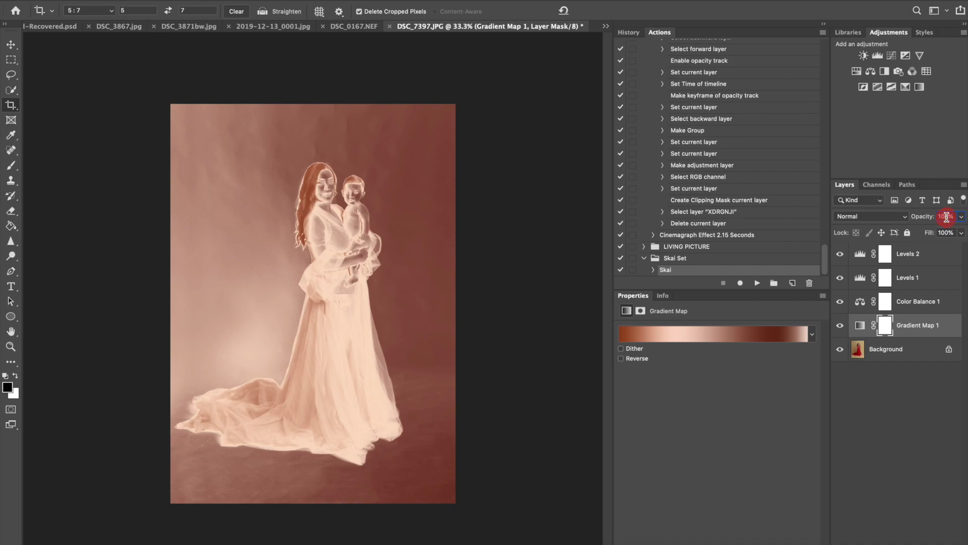
key("BackSpace")
key("BackSpace")
key("BackSpace")
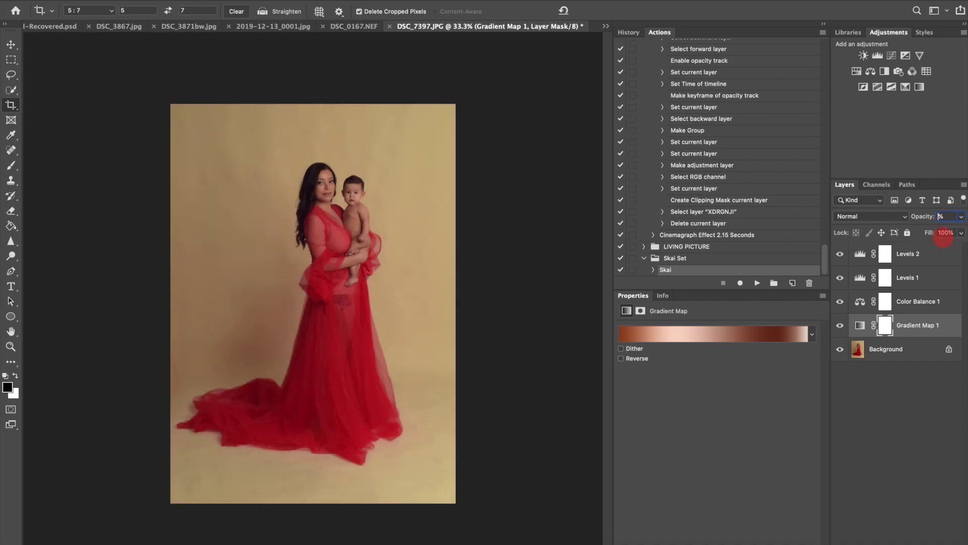
type("2")
- Adjust the opacities of the Color Balance 1, Levels 1 and Levels 2 layers
left_click(922, 303)
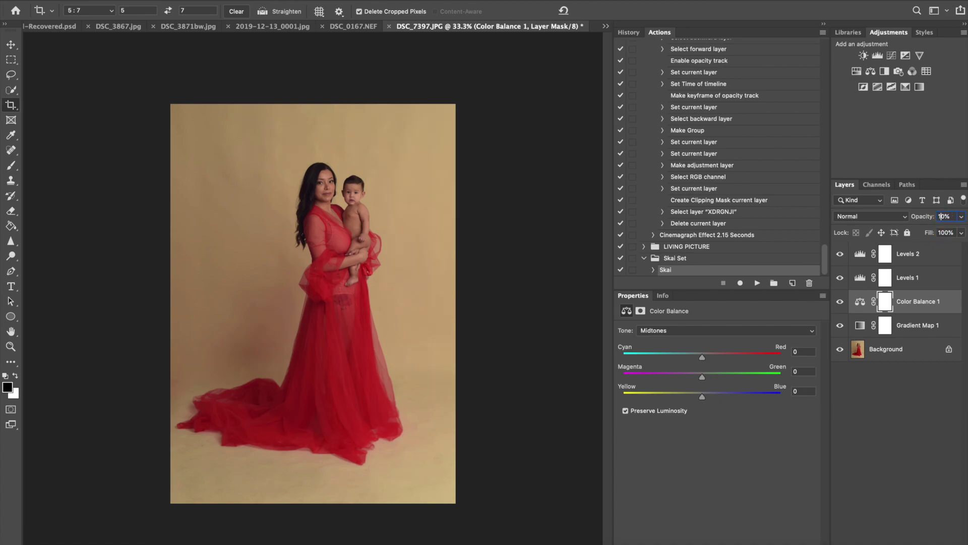
left_click(930, 273)
left_click(947, 216)
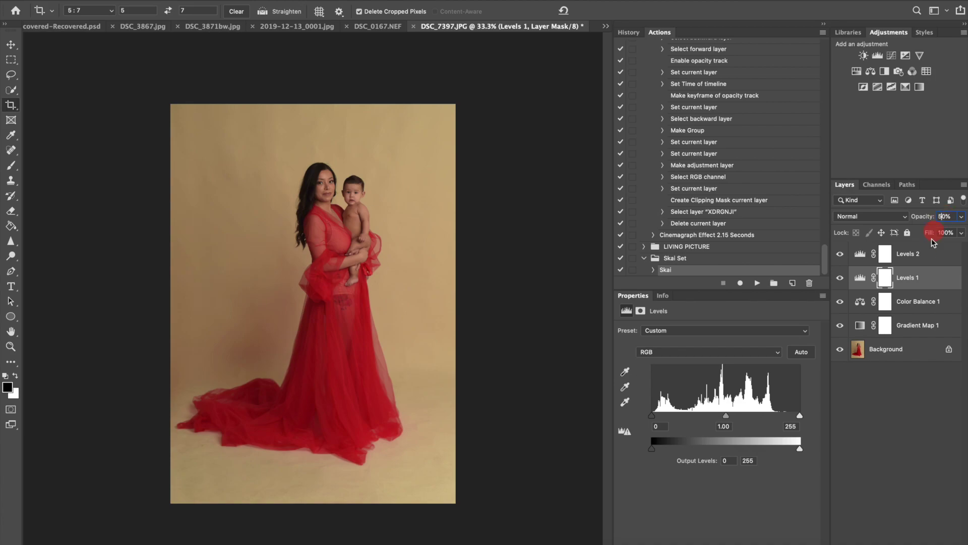
left_click(931, 260)
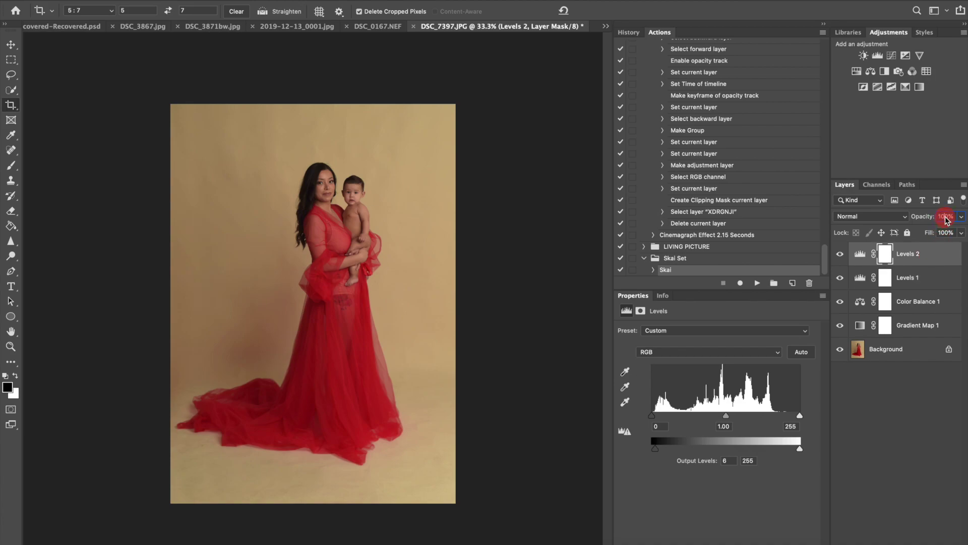
left_click(880, 416)
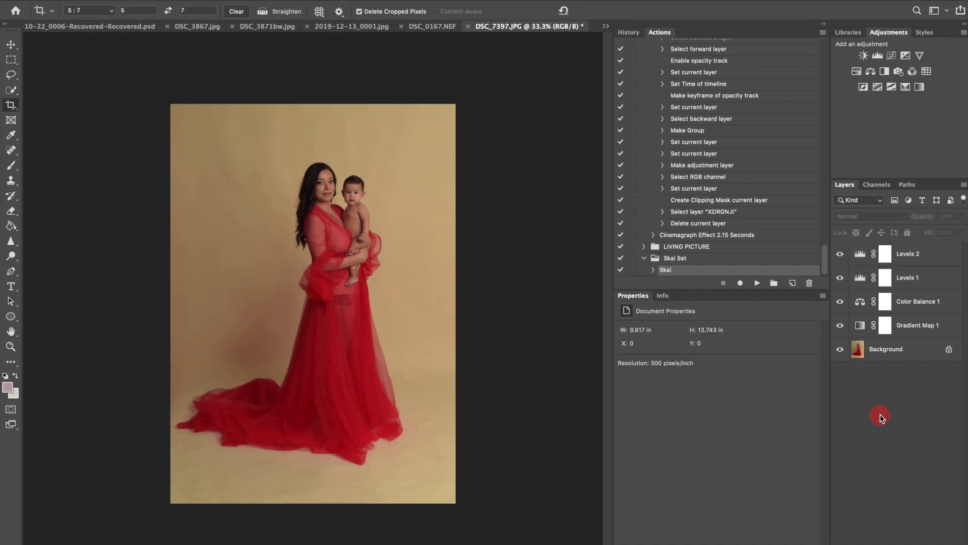
- Add a Curves adjustment layer with the midtones raised to brighten the image
left_click(890, 55)
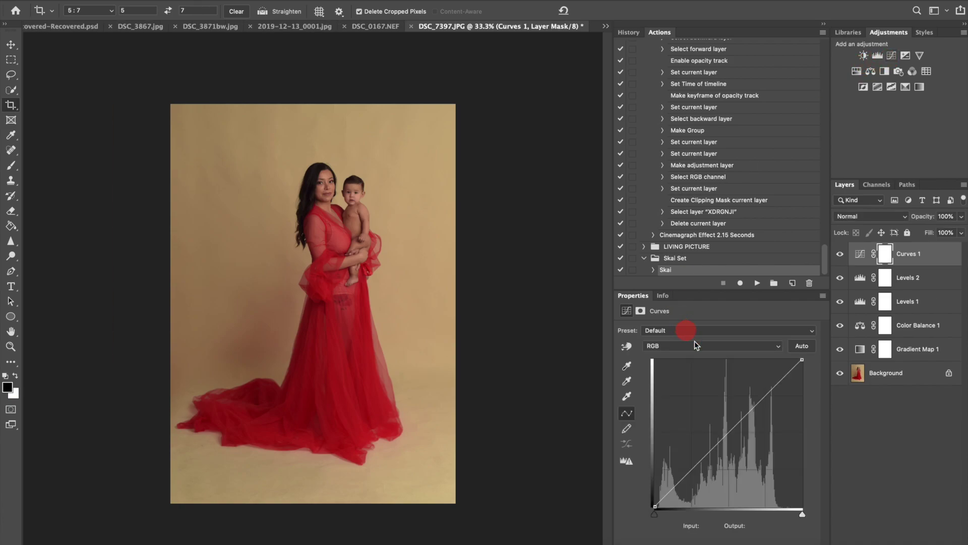
left_click_drag(729, 431, 725, 412)
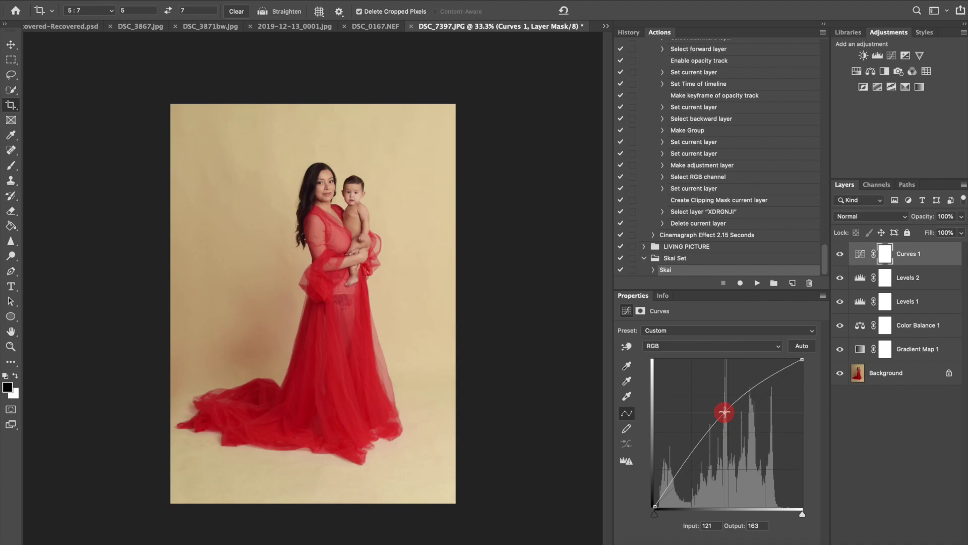
left_click_drag(725, 413, 724, 410)
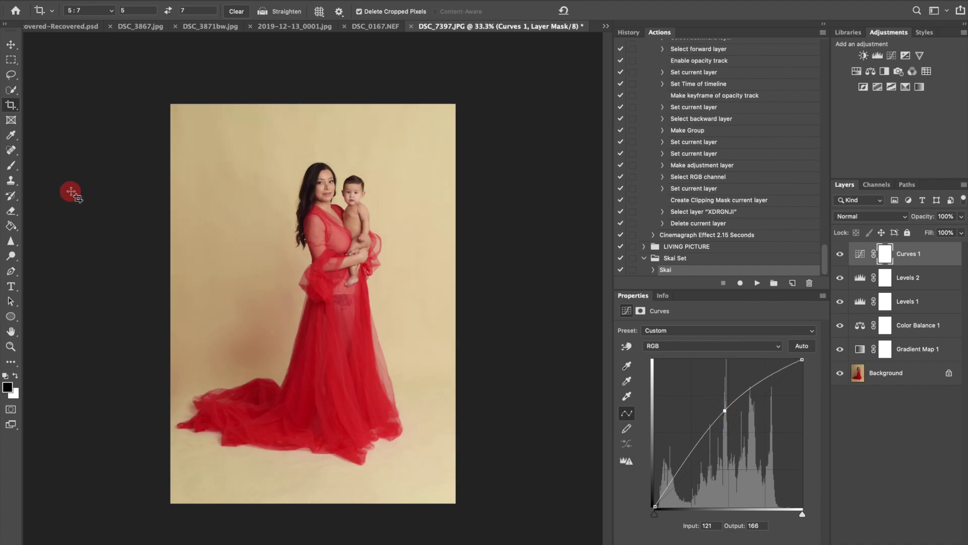
- Mask the Curves off the mother's skin with a 600 brush, then lift the curve to about 170
left_click(11, 165)
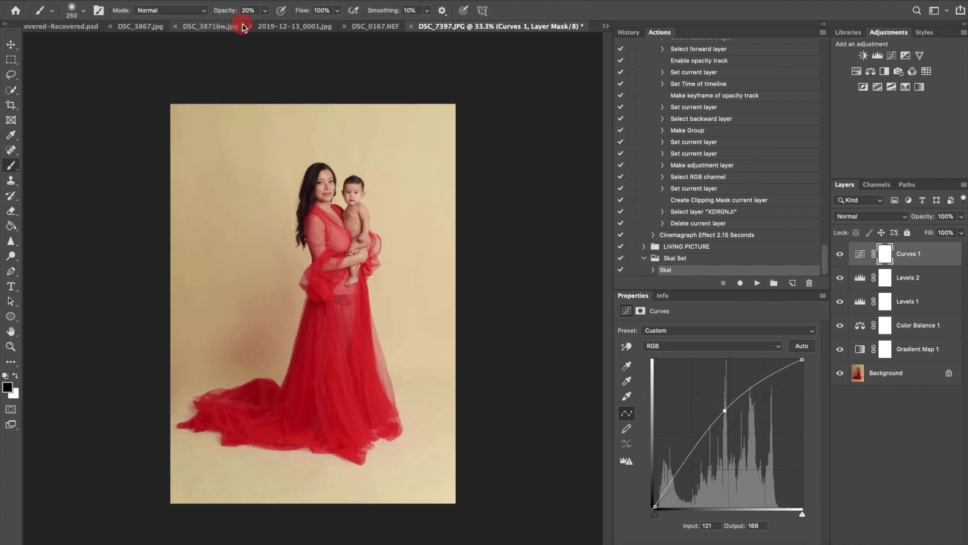
key("bracketright")
key("bracketright")
key("bracketright")
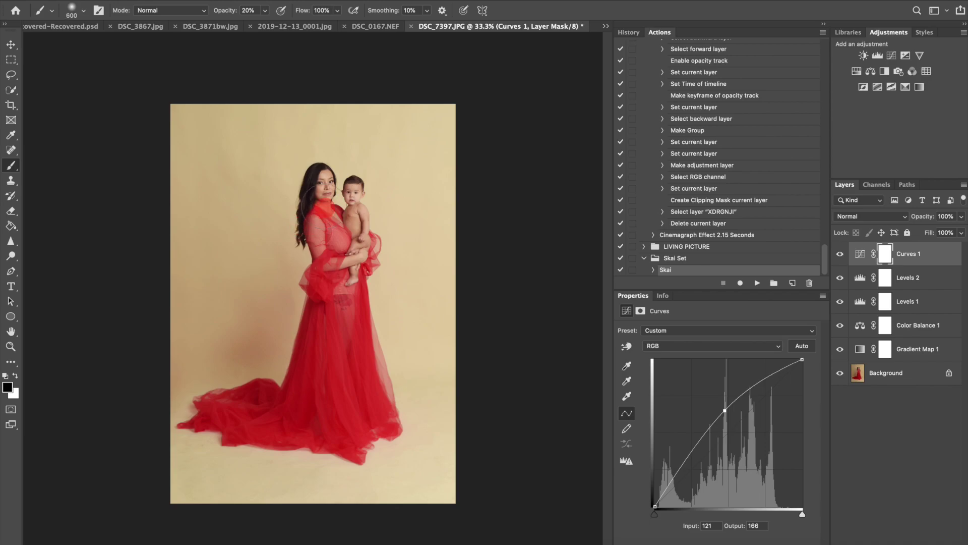
mouse_move(323, 194)
left_mouse_down()
mouse_move(322, 175)
mouse_move(348, 224)
mouse_move(356, 295)
mouse_move(331, 209)
mouse_move(356, 254)
mouse_move(338, 247)
left_mouse_up()
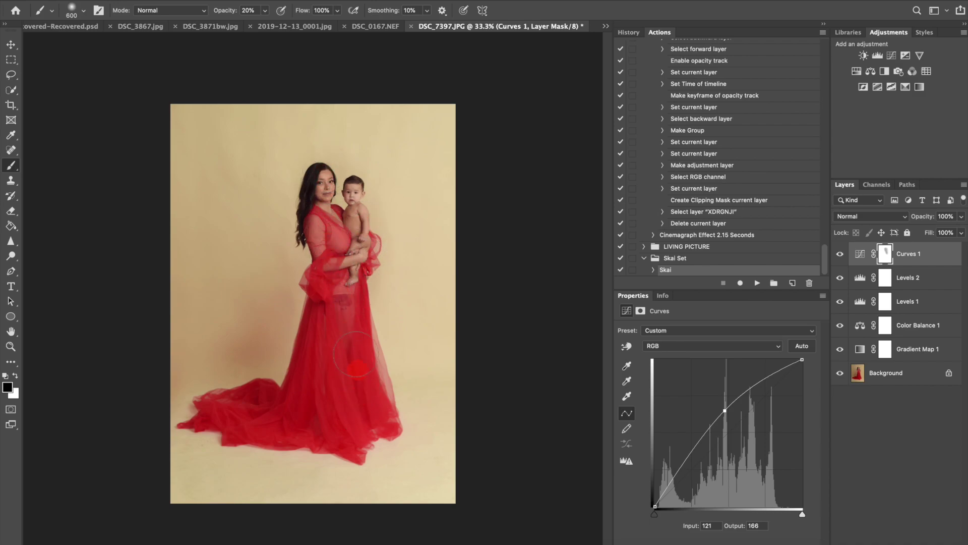
mouse_move(353, 282)
left_mouse_down()
mouse_move(356, 202)
mouse_move(348, 262)
mouse_move(323, 196)
mouse_move(343, 265)
mouse_move(357, 206)
mouse_move(357, 256)
mouse_move(350, 178)
mouse_move(354, 192)
mouse_move(323, 199)
mouse_move(447, 231)
mouse_move(755, 446)
left_mouse_up()
left_click(840, 255)
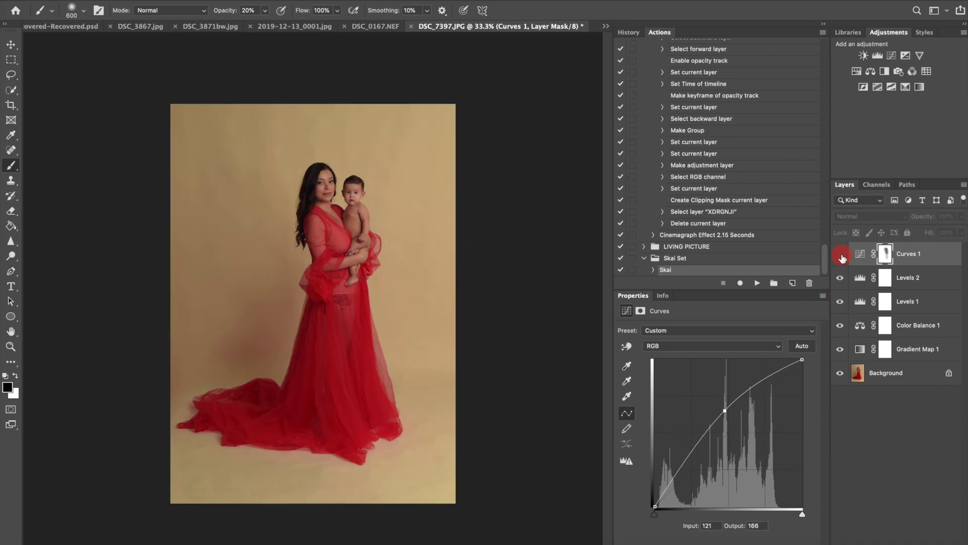
left_click(840, 255)
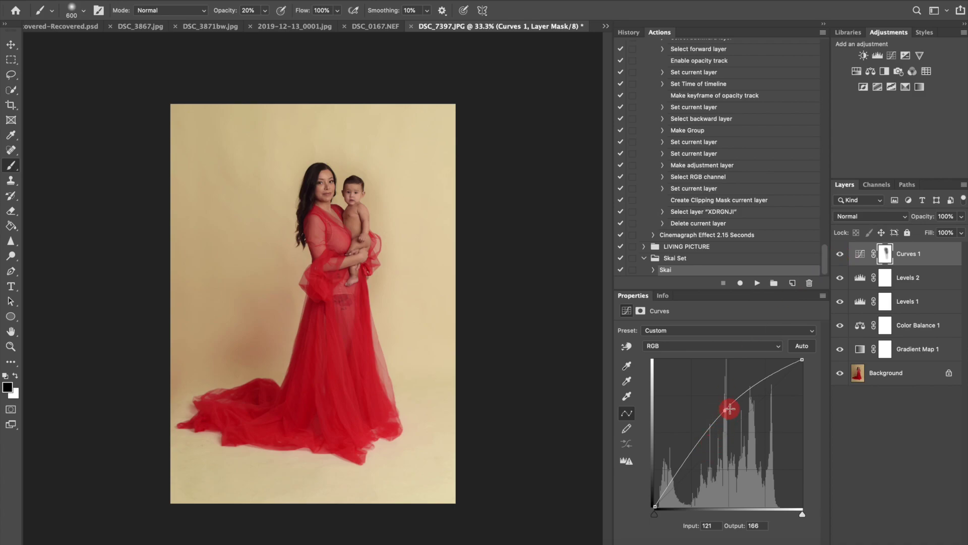
left_click_drag(725, 410, 726, 407)
- Flatten the image and set up a 12% brush in the sampled backdrop beige
key("ctrl+shift+e")
left_click(275, 156, "alt")
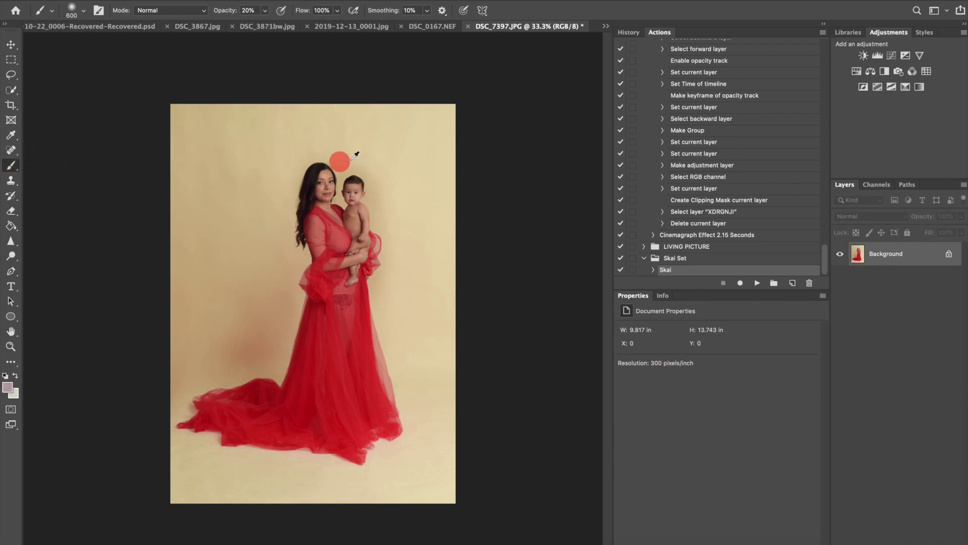
left_click(421, 143, "alt")
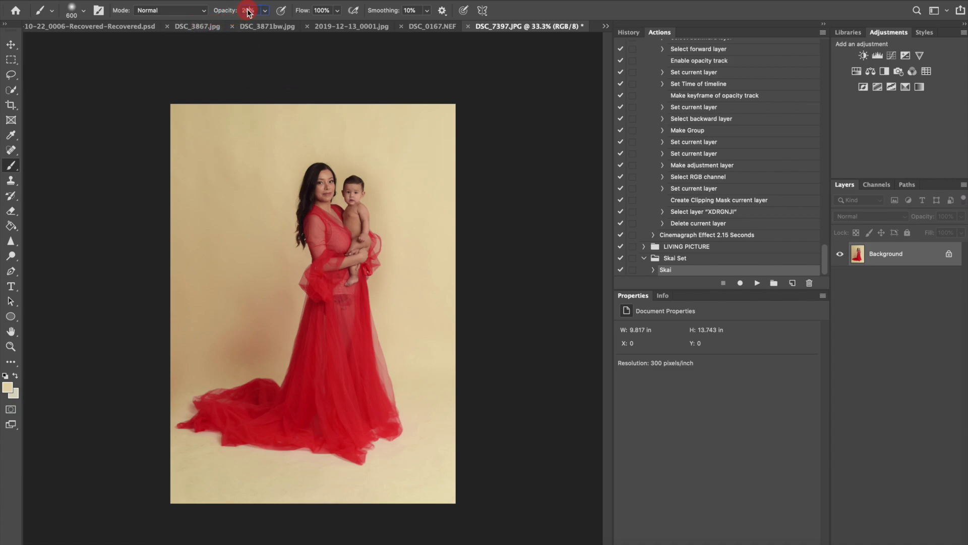
left_click(252, 10)
type("12")
key("Return")
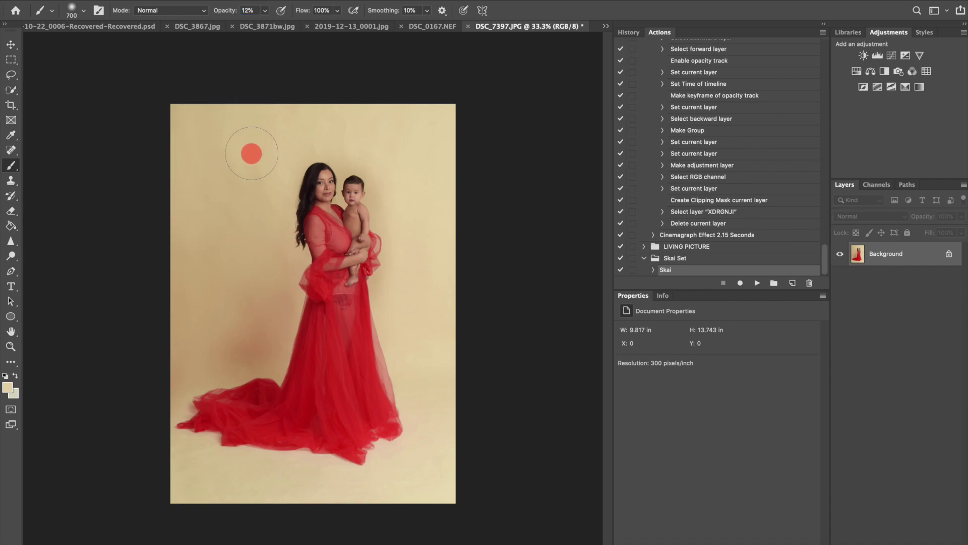
- Paint beige over the blotchy left backdrop, resizing the brush between 300 and 900
key("bracketright")
key("bracketright")
key("bracketleft")
key("bracketleft")
key("bracketleft")
key("bracketleft")
key("bracketleft")
key("bracketright")
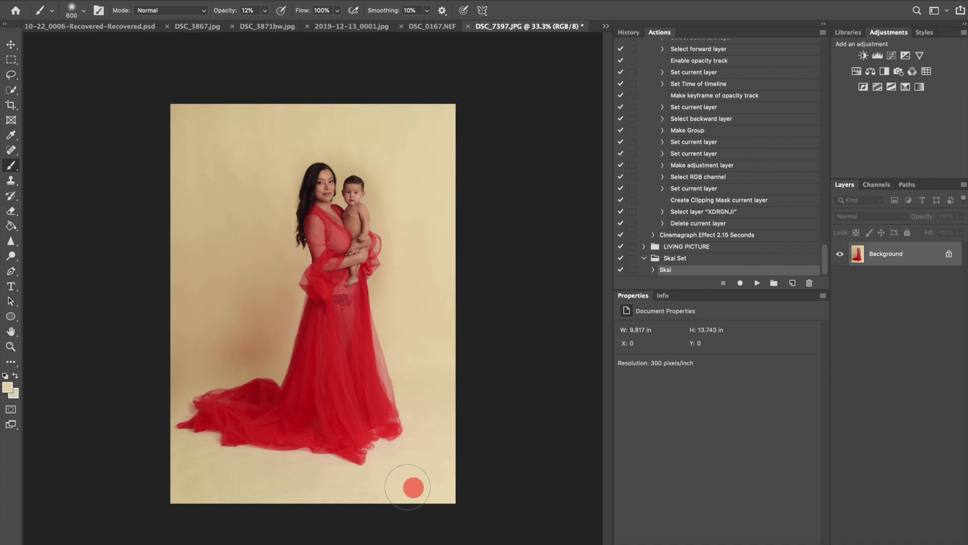
key("bracketleft")
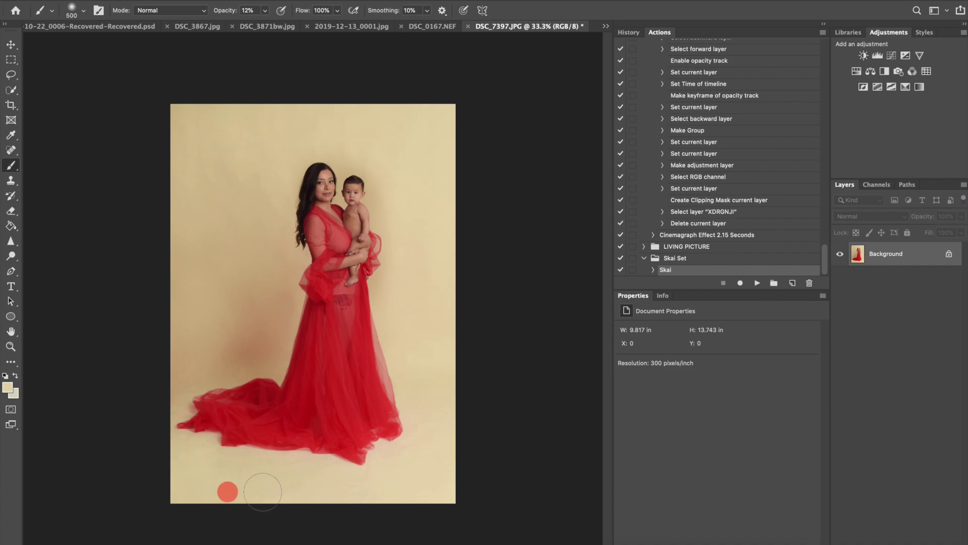
key("bracketright")
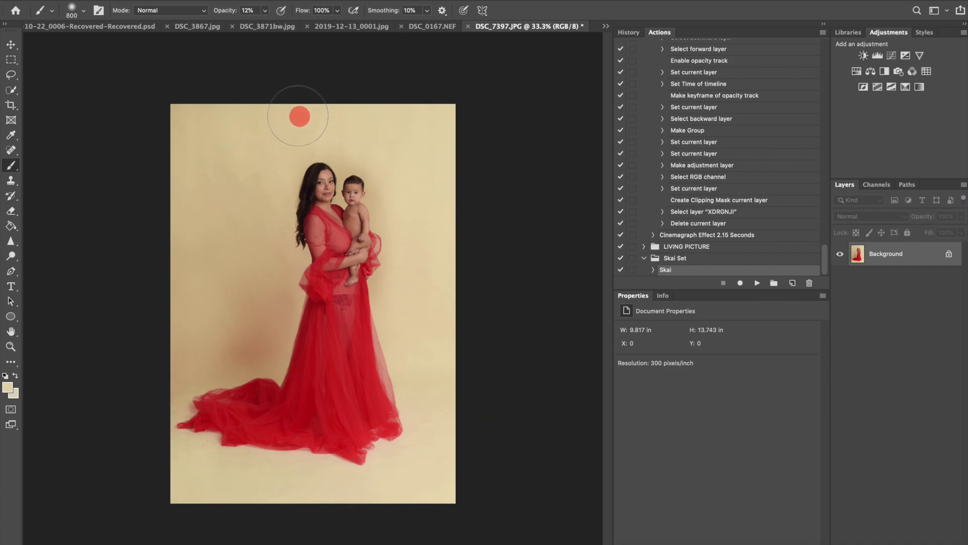
key("bracketright")
key("bracketright")
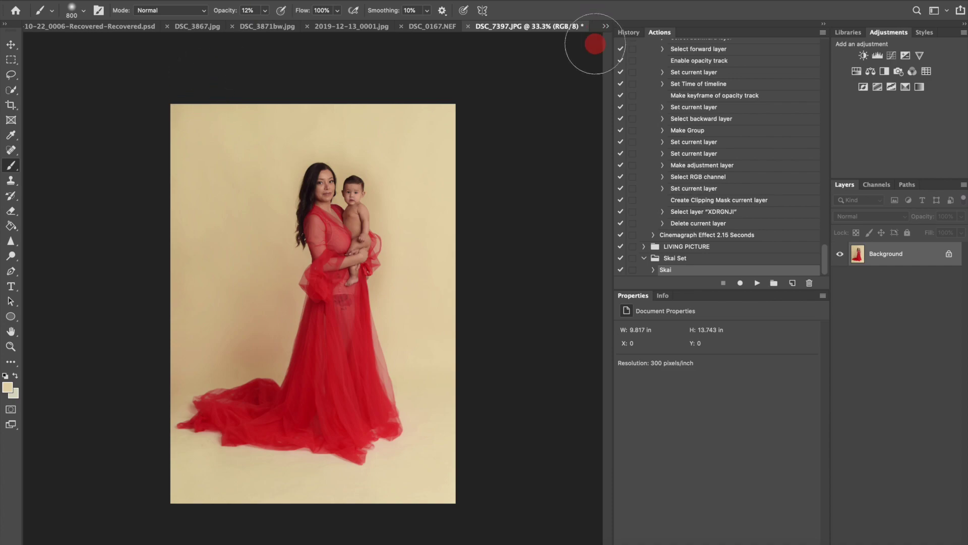
- In the Camera Raw Filter, lift Shadows to +23 and lower the Reds saturation
left_click(287, 1)
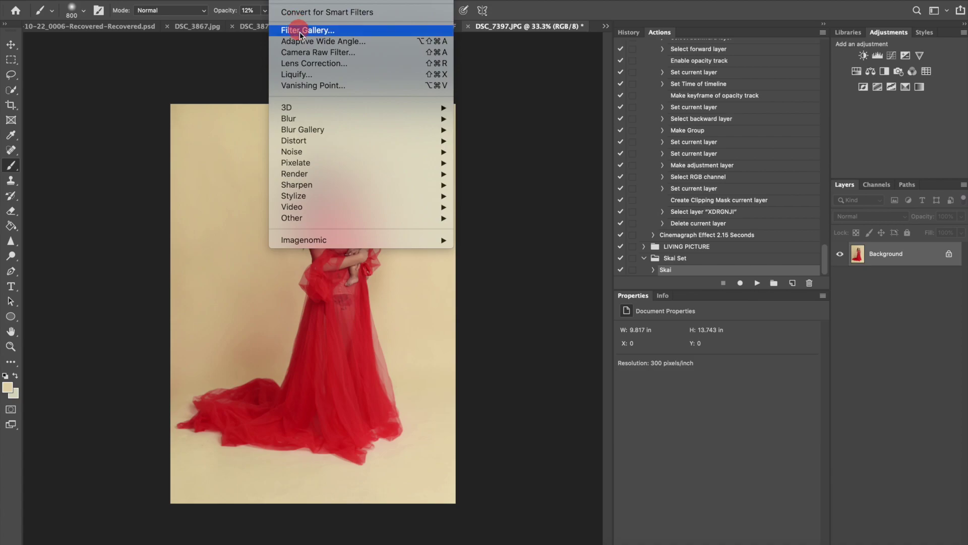
left_click(305, 54)
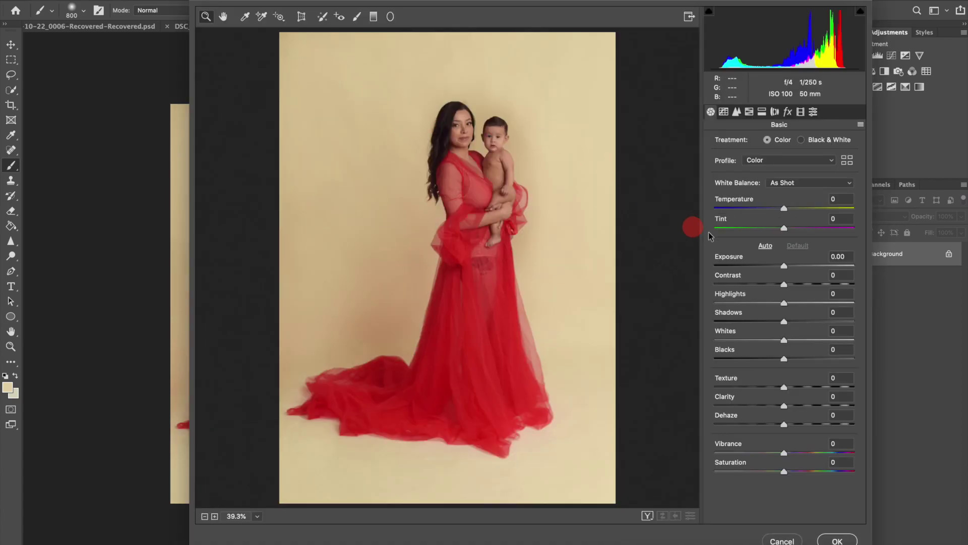
left_click_drag(785, 324, 801, 323)
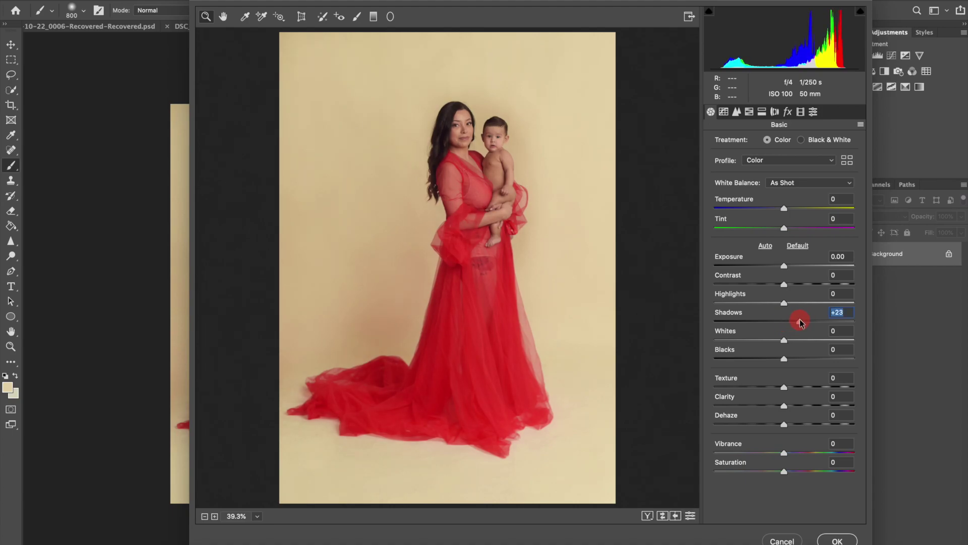
left_click(748, 112)
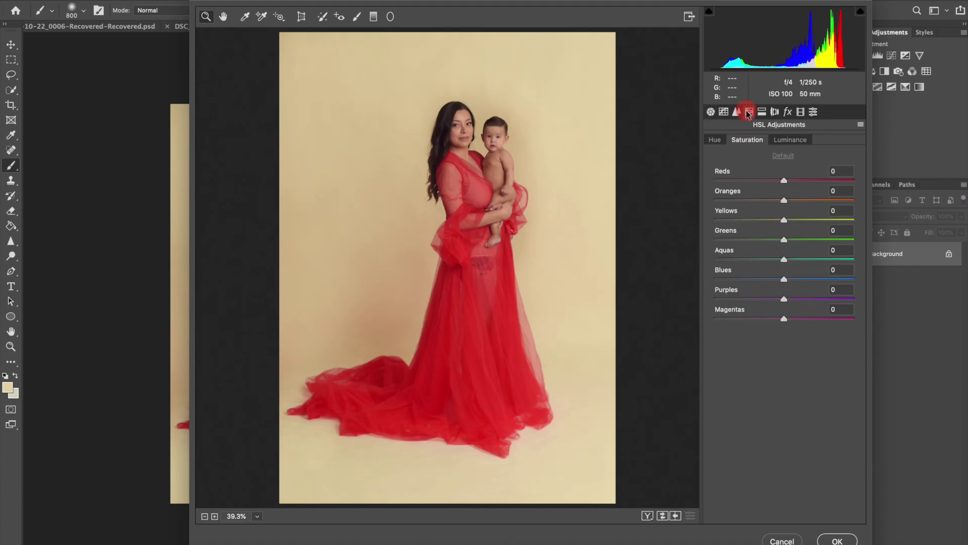
left_click_drag(784, 180, 778, 180)
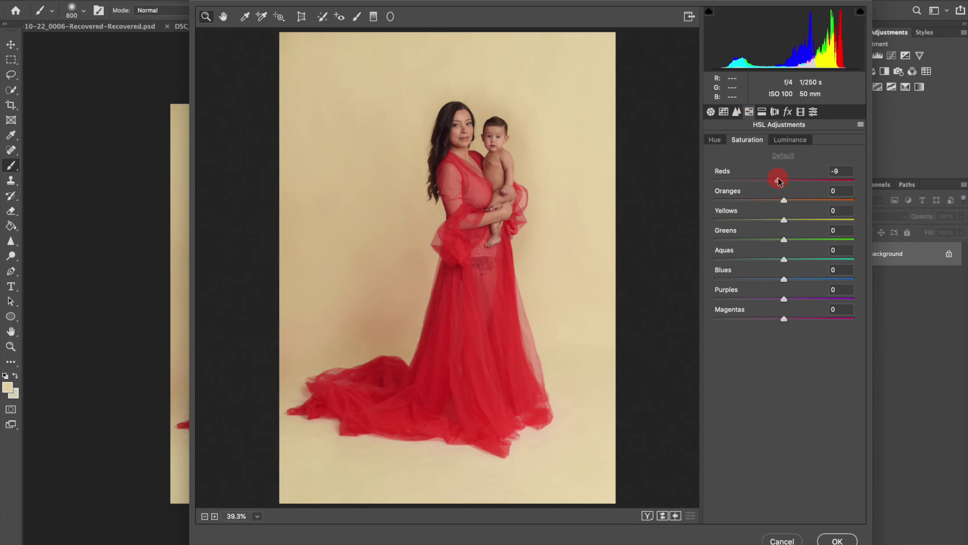
left_click(710, 112)
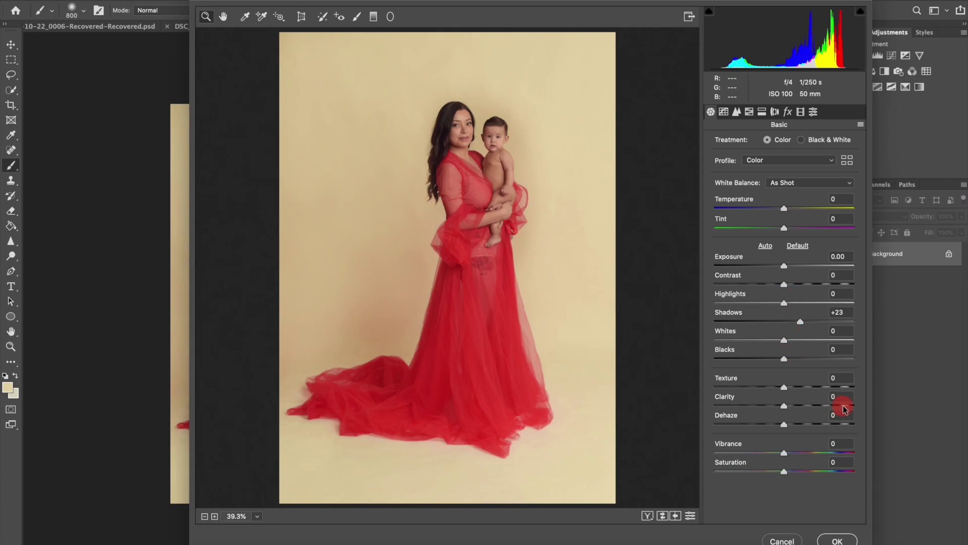
- Set Clarity +8, Contrast +8, Exposure +0.10 and Temperature +2, then apply
type("8")
left_click_drag(785, 286, 791, 288)
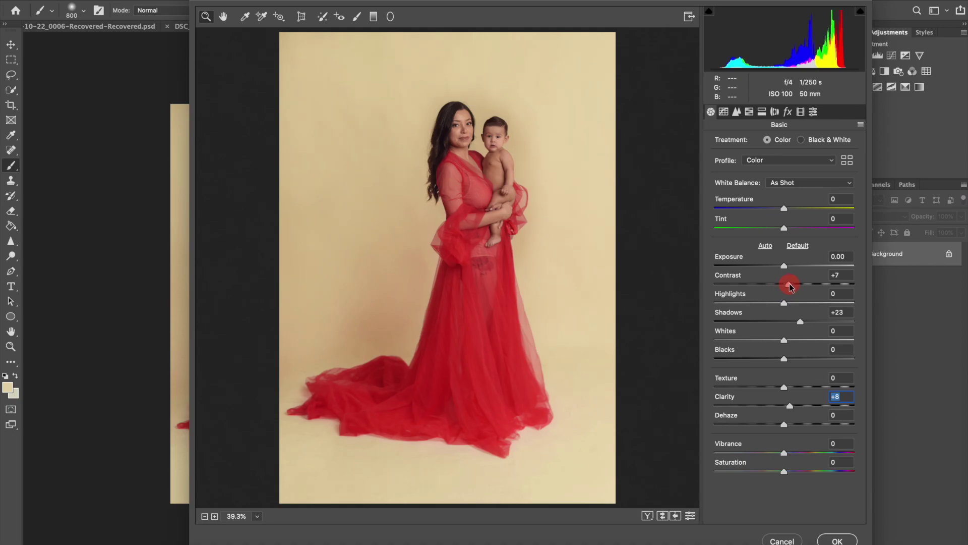
left_click(789, 284)
left_click_drag(785, 267, 789, 268)
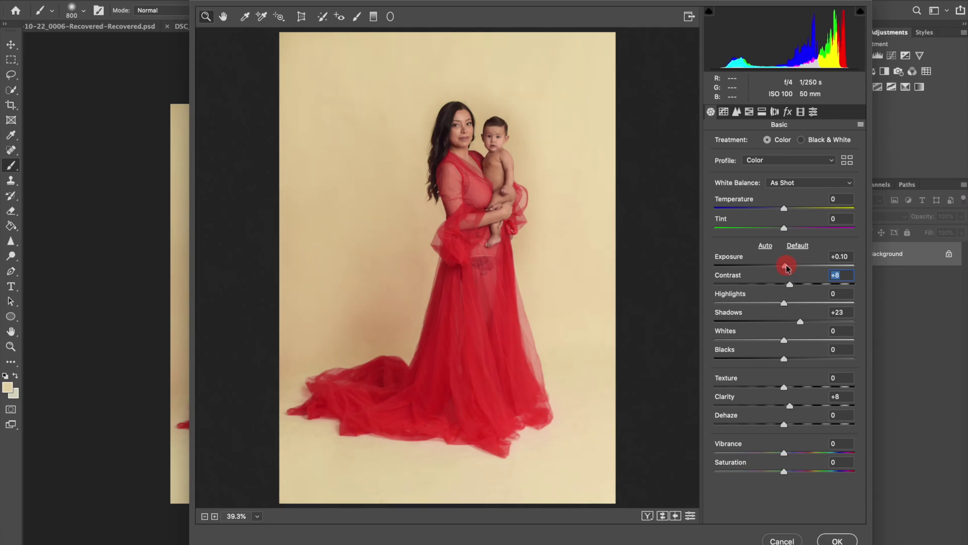
left_click(786, 263)
left_click_drag(785, 209, 787, 210)
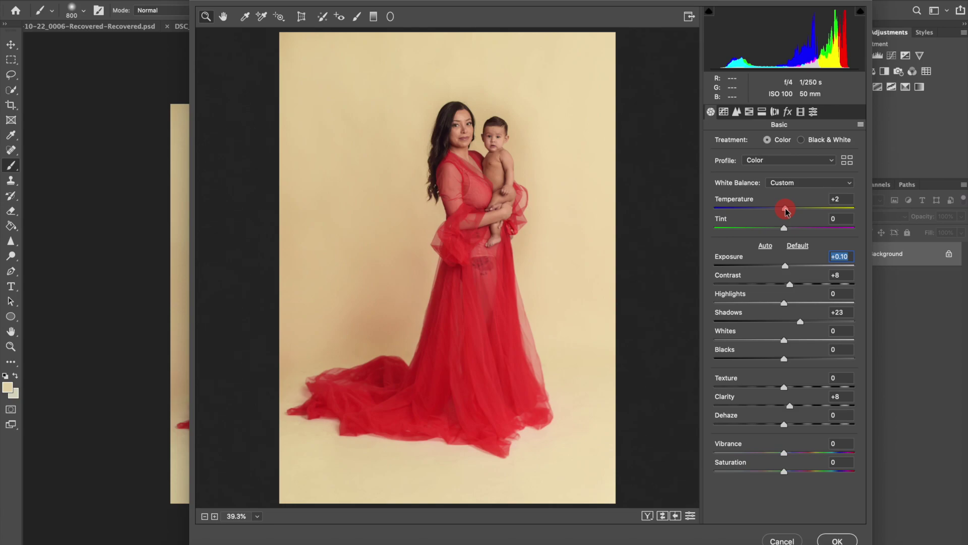
left_click(786, 209)
left_click(838, 540)
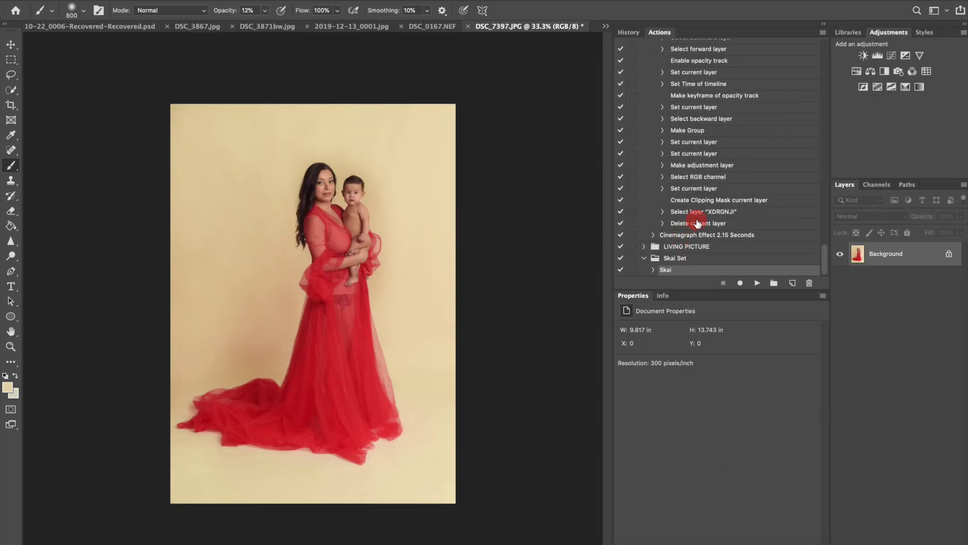
left_click(629, 33)
scroll(692, 89, "up", 10)
left_click(688, 54)
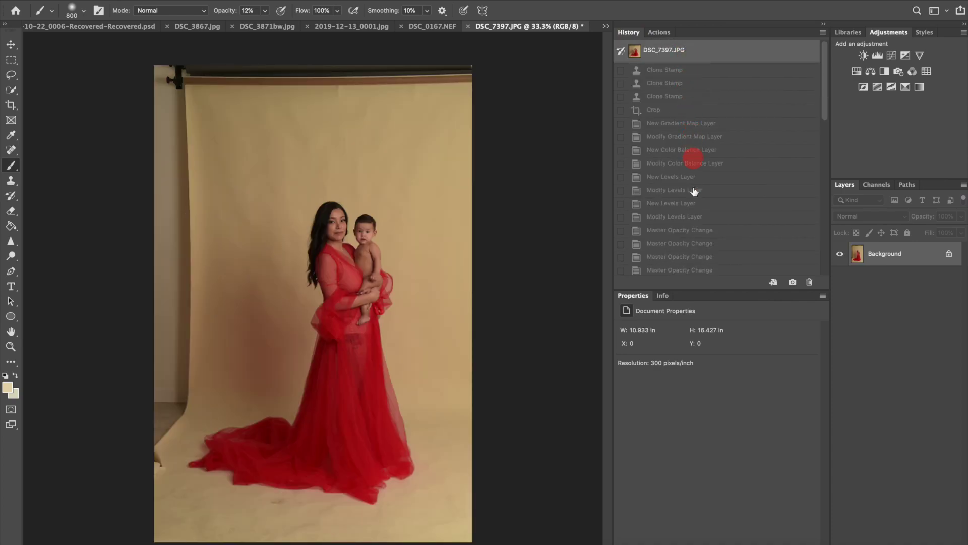
scroll(693, 201, "down", 10)
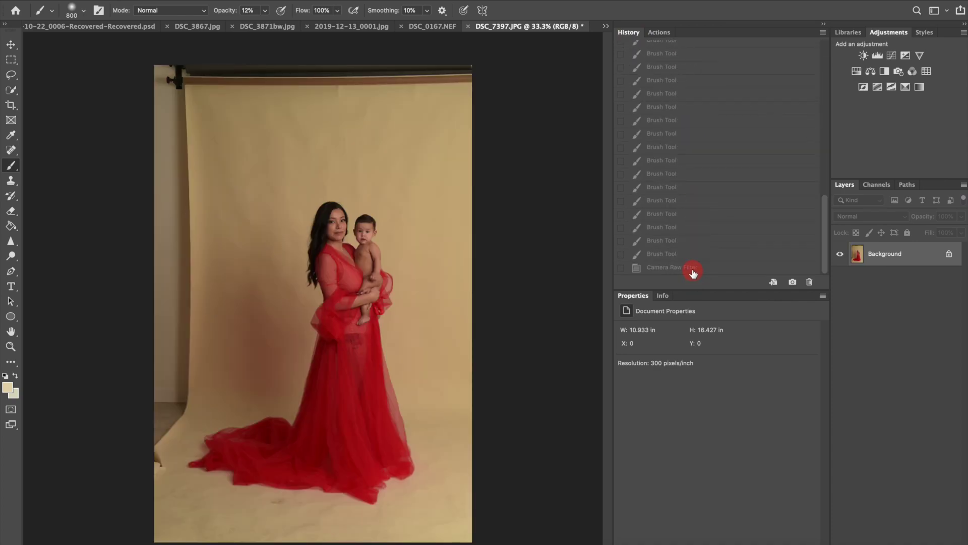
left_click(693, 271)
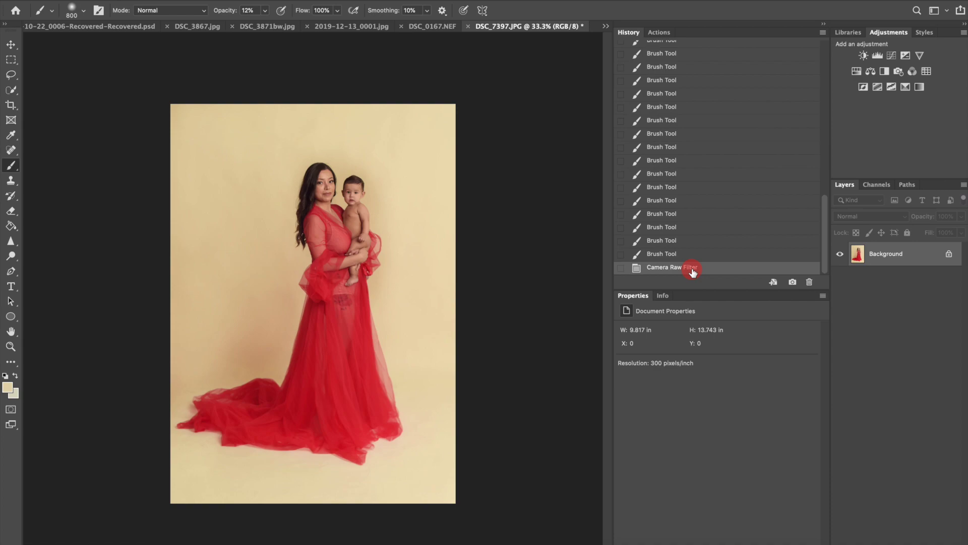